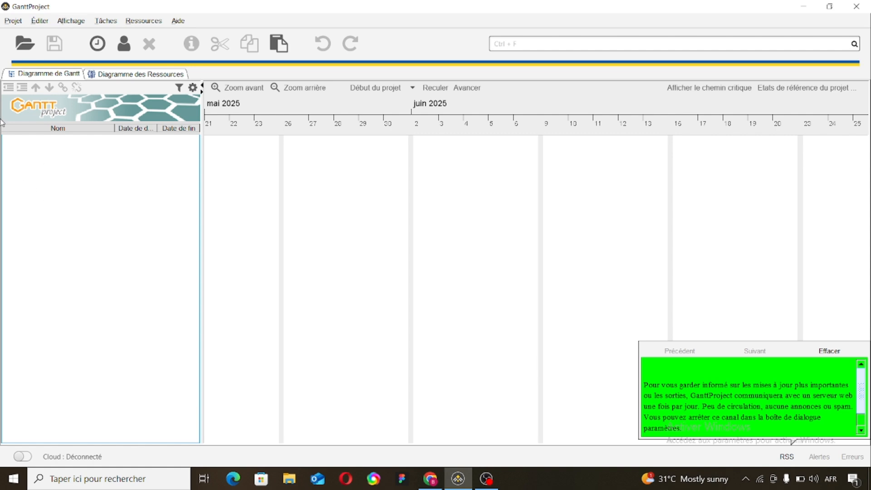
# - Start a new project, name it "test" and enter "vvvtest.com" as its organisation
pyautogui.click(23, 20)
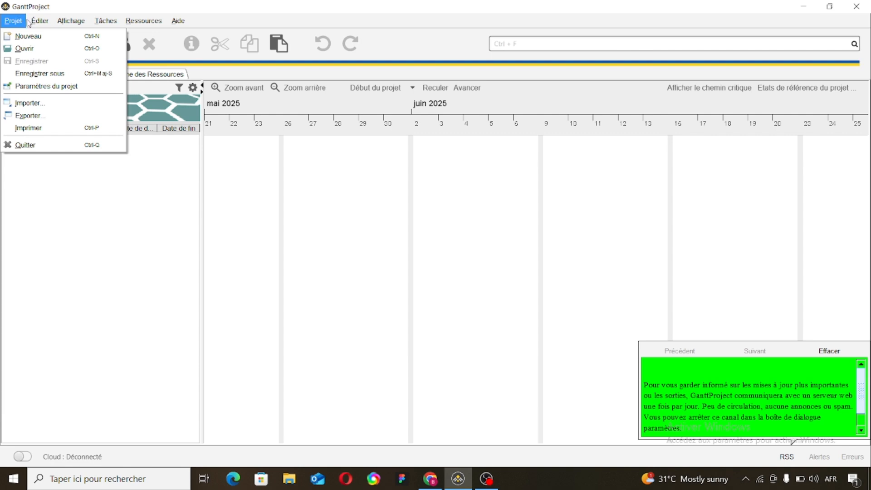
pyautogui.moveTo(64, 19)
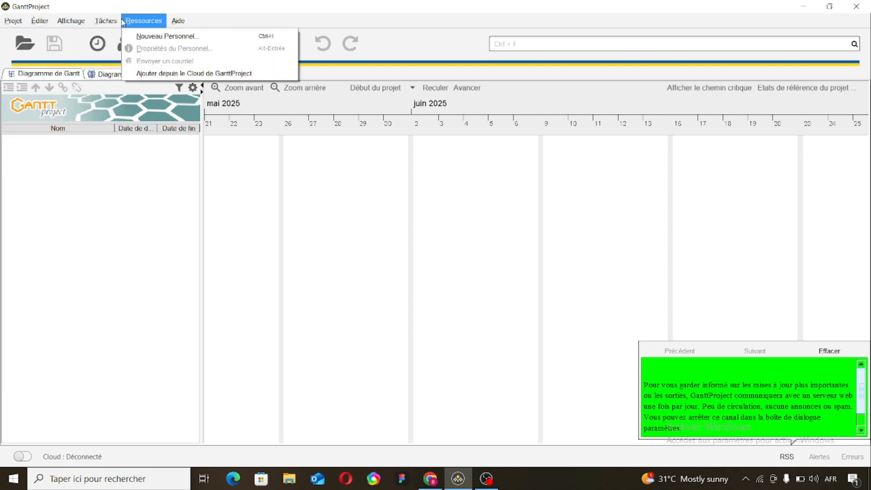
pyautogui.moveTo(177, 18)
pyautogui.moveTo(18, 20)
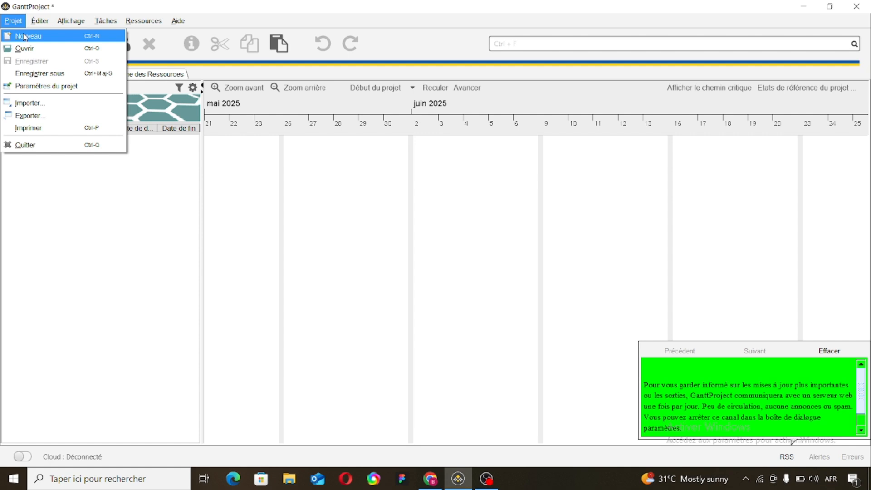
pyautogui.click(25, 37)
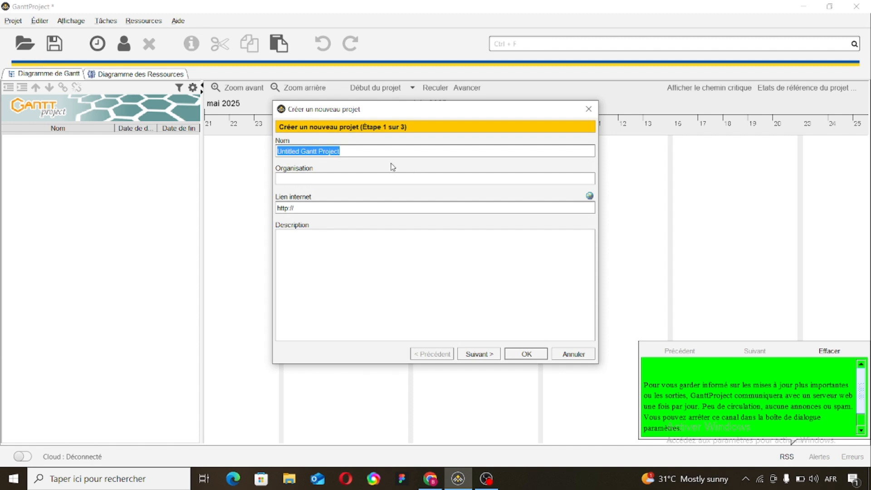
pyautogui.write('test')
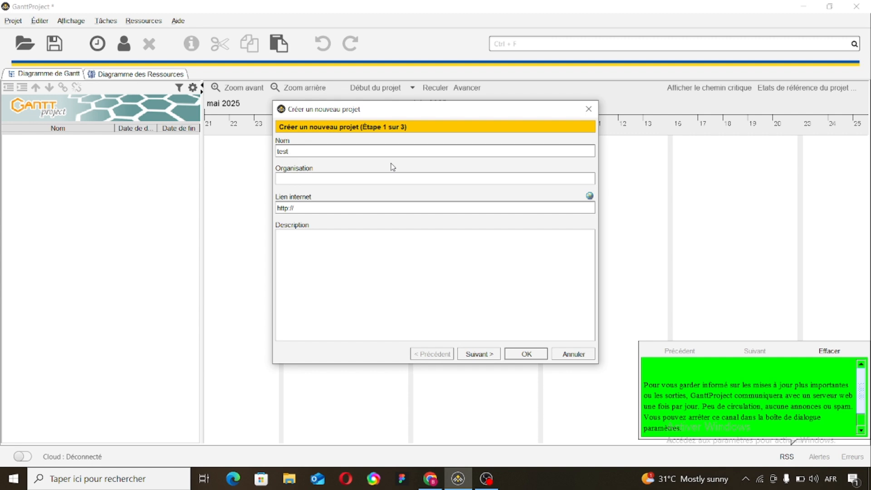
pyautogui.click(316, 182)
pyautogui.write('vvv')
pyautogui.write('tes')
pyautogui.write('t')
pyautogui.write('.com')
pyautogui.press('BackSpace')
pyautogui.write('m')
# - Finish creating the project with only the default role set, Saturday and Sunday as weekend days, and no holiday calendar
pyautogui.click(490, 355)
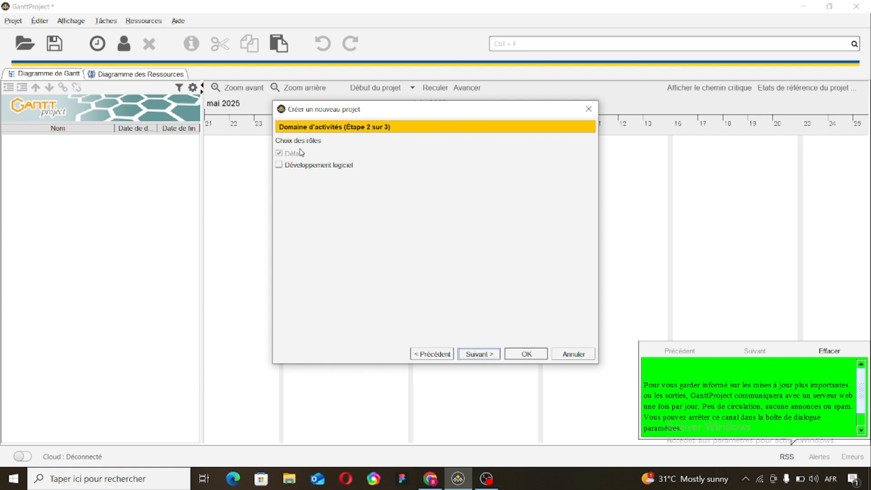
pyautogui.moveTo(278, 166)
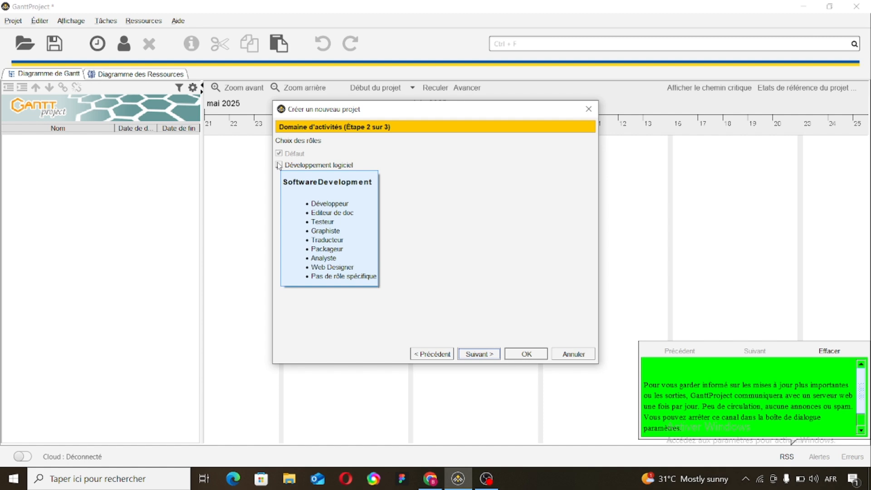
pyautogui.click(493, 354)
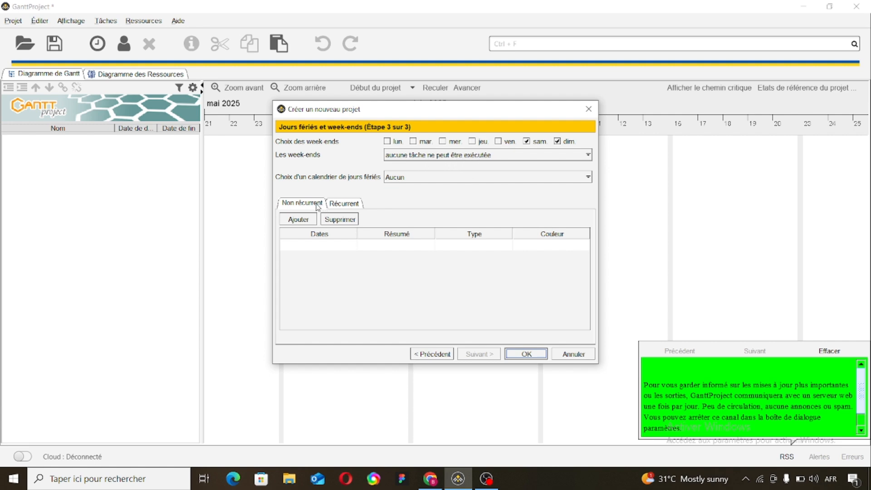
pyautogui.click(514, 355)
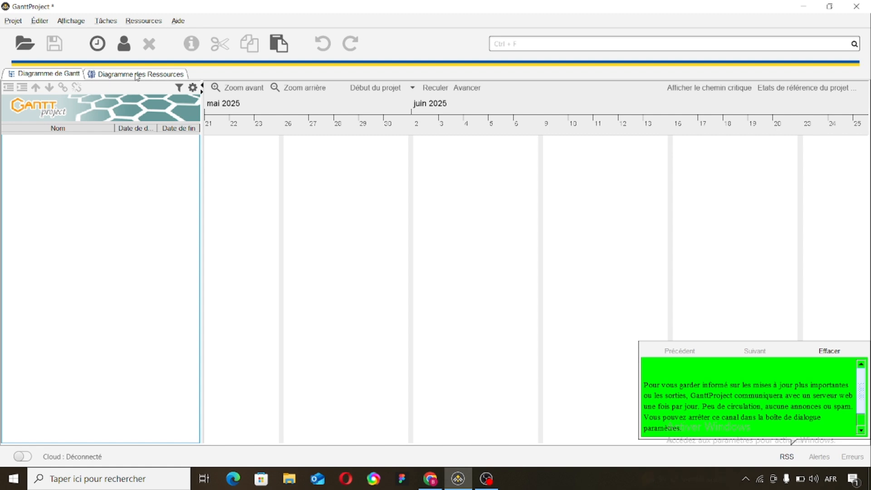
pyautogui.click(14, 21)
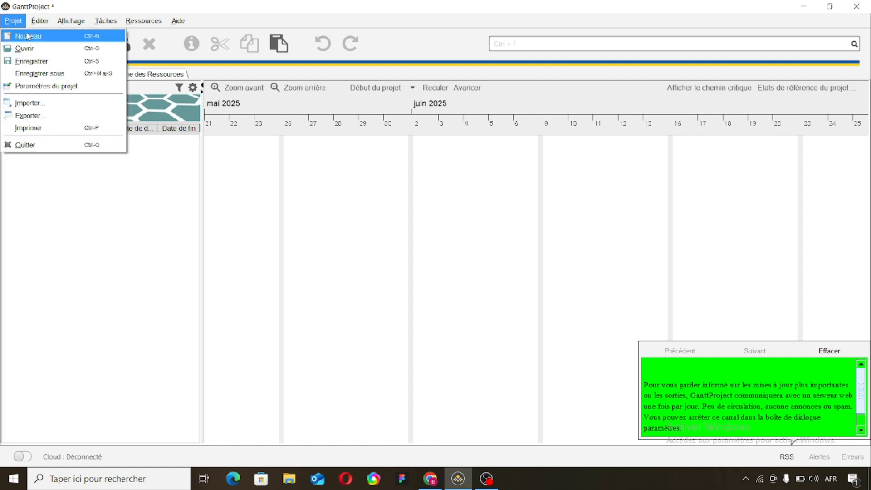
pyautogui.click(74, 201)
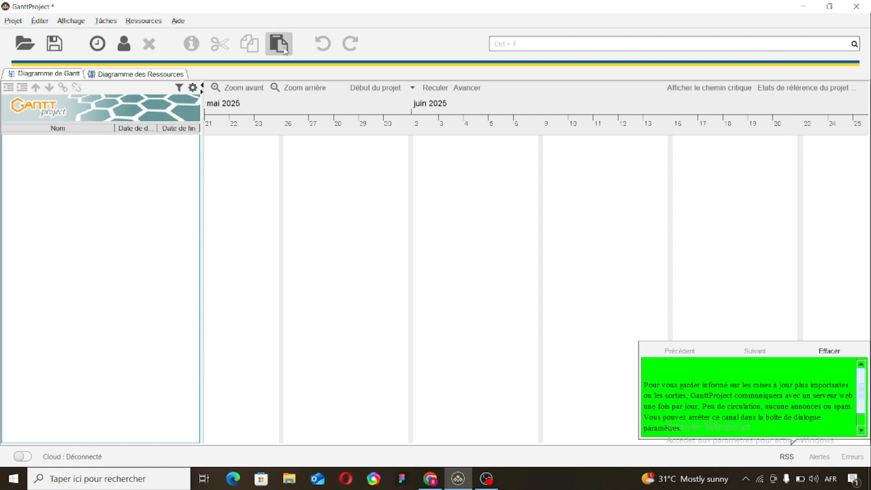
# - Add a first task to the empty Gantt chart, keeping its default name and dates
pyautogui.click(110, 25)
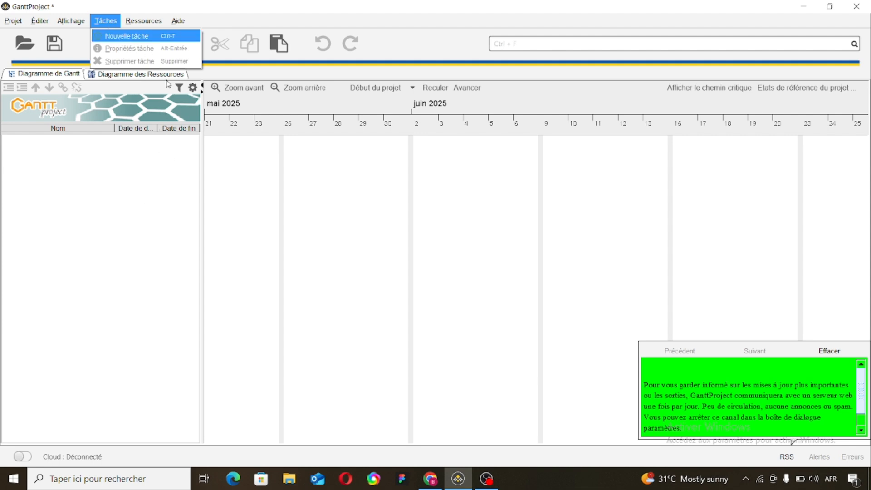
pyautogui.hotkey('ctrl', 't')
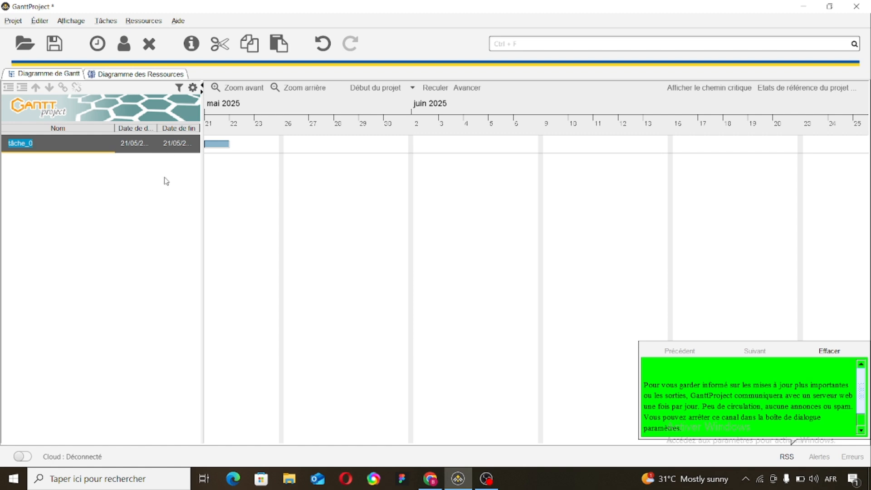
pyautogui.click(42, 141)
pyautogui.click(69, 190)
pyautogui.moveTo(231, 187)
pyautogui.mouseDown()
pyautogui.moveTo(251, 187)
pyautogui.moveTo(229, 186)
pyautogui.mouseUp()
pyautogui.click(48, 21)
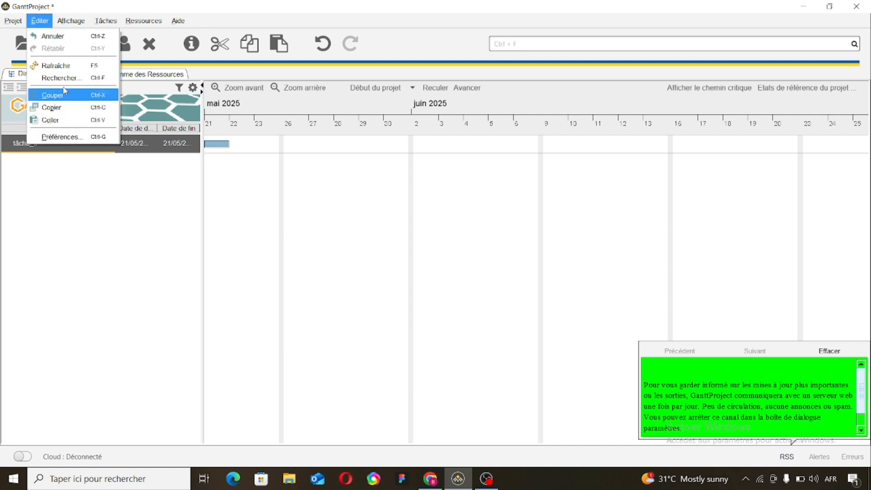
pyautogui.moveTo(100, 19)
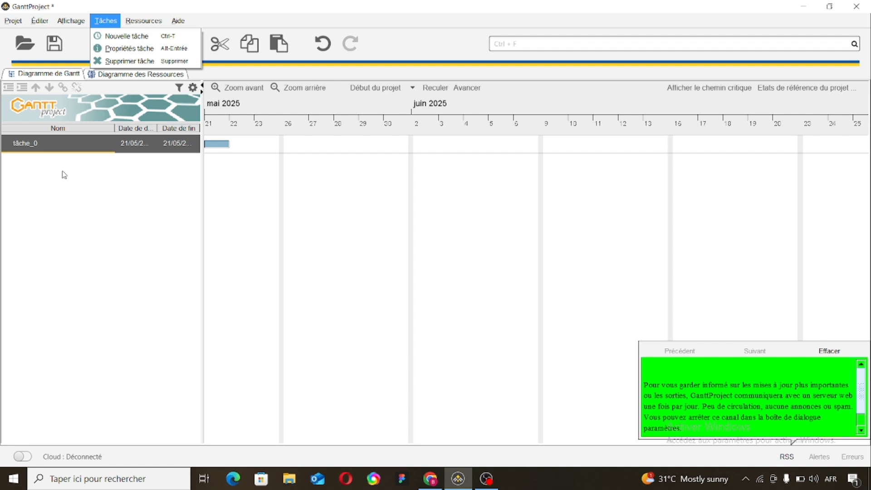
# - Rename the task as tâche_1
pyautogui.click(39, 159)
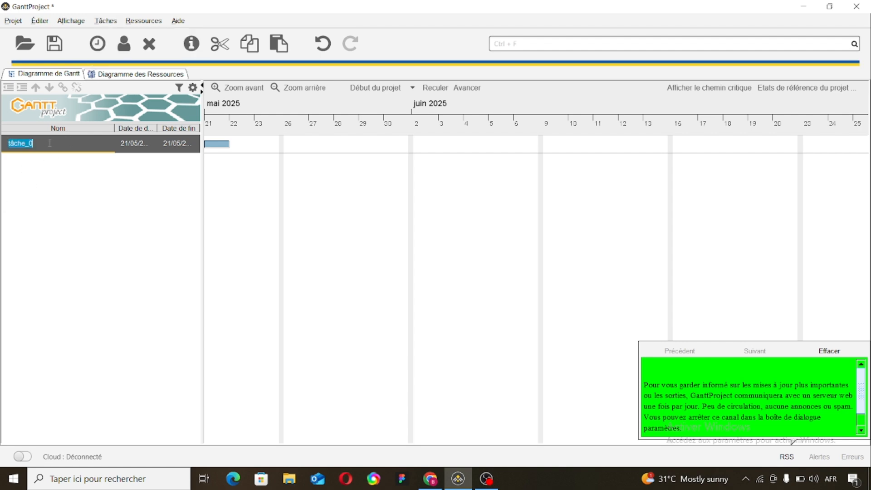
pyautogui.press('Return')
pyautogui.press('BackSpace')
pyautogui.write('1')
pyautogui.press('Return')
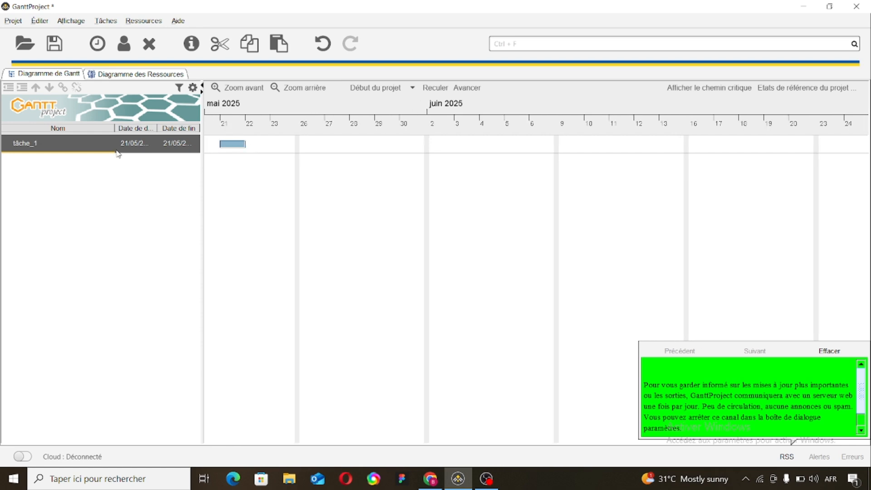
# - Add a second task below tâche_1 and delete it again
pyautogui.click(111, 26)
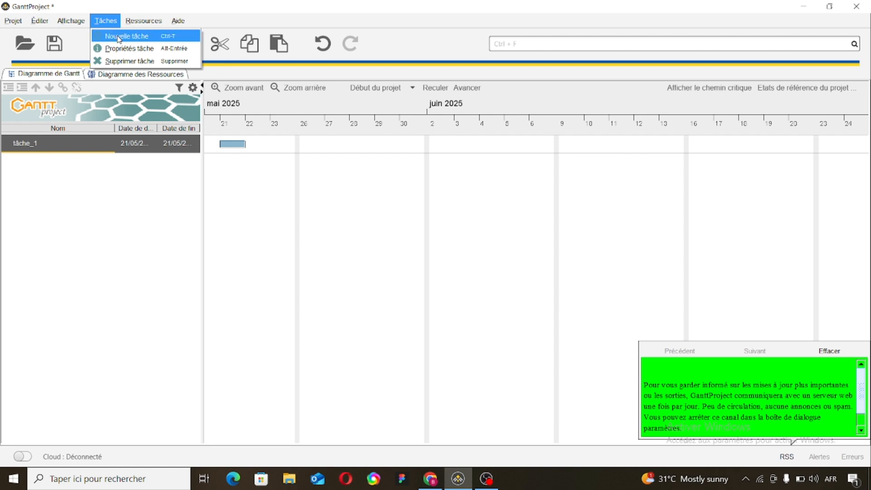
pyautogui.click(119, 36)
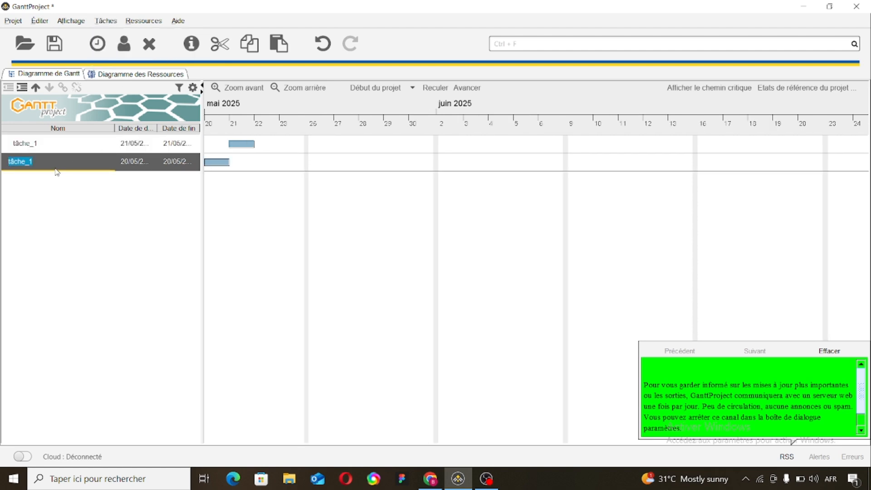
pyautogui.click(153, 46)
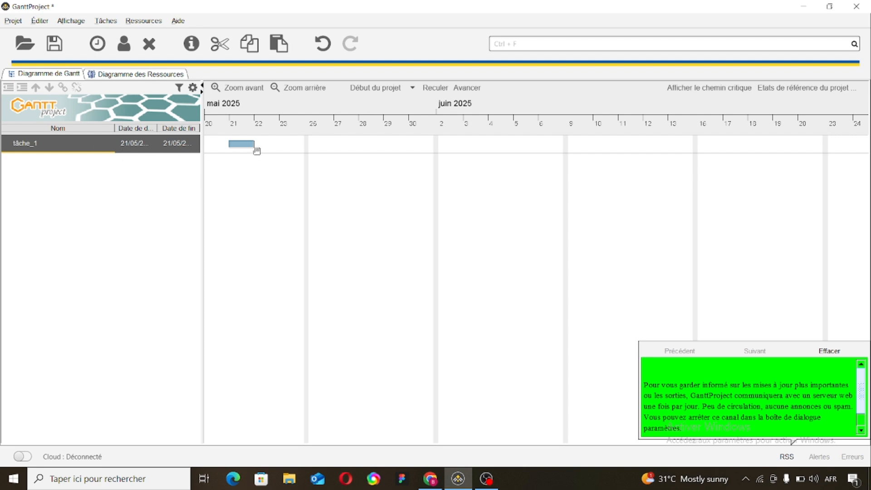
pyautogui.moveTo(254, 145); pyautogui.dragTo(228, 267)
pyautogui.moveTo(228, 267)
pyautogui.mouseDown()
pyautogui.moveTo(191, 158)
pyautogui.moveTo(246, 147)
pyautogui.moveTo(229, 145)
pyautogui.moveTo(238, 146)
pyautogui.moveTo(229, 268)
pyautogui.mouseUp()
pyautogui.moveTo(228, 268); pyautogui.dragTo(228, 267)
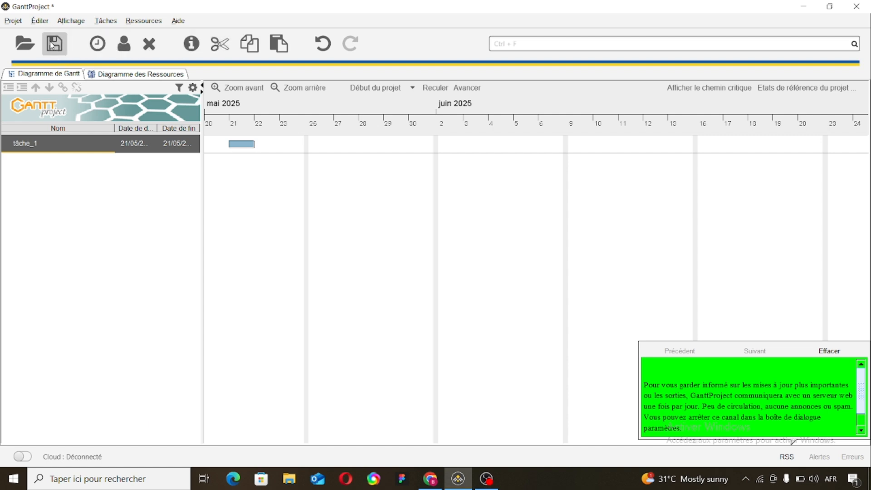
pyautogui.click(25, 44)
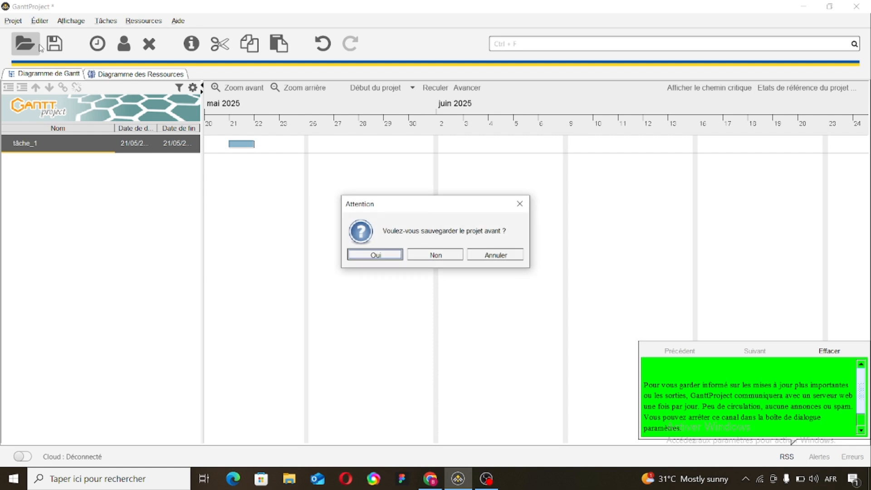
pyautogui.click(515, 206)
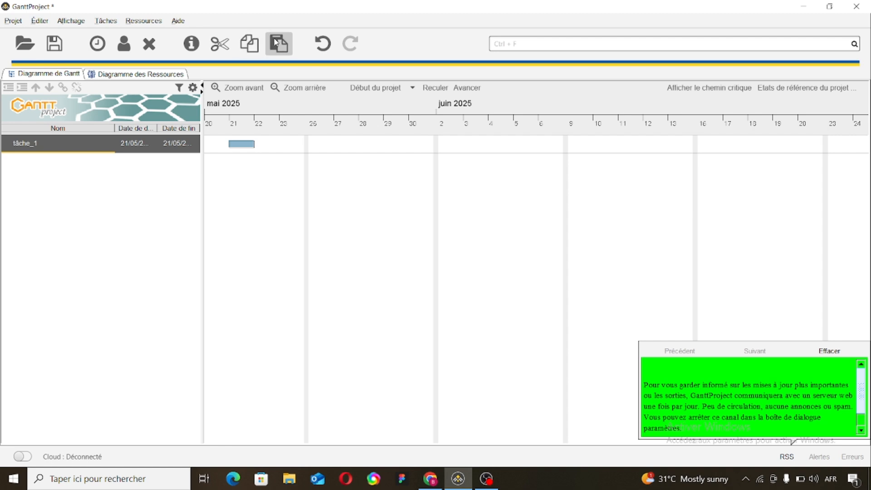
# - Open the form for a new resource and view its general, days-off and custom-column settings
pyautogui.click(132, 24)
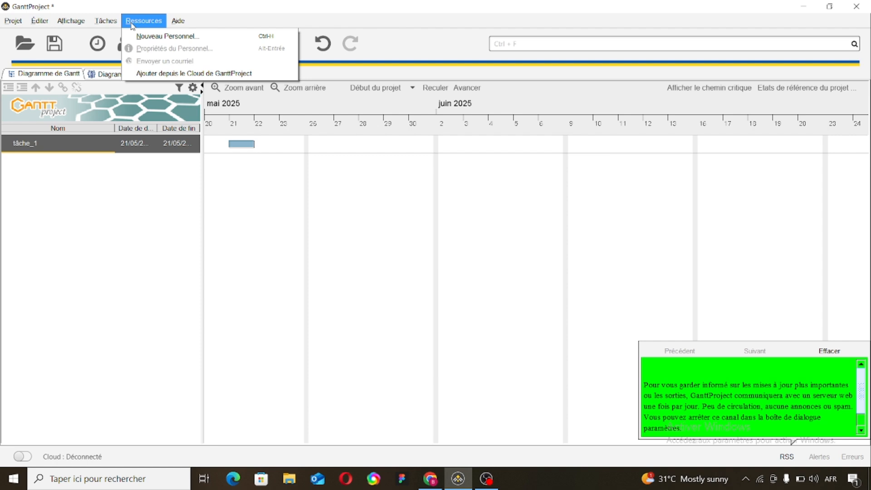
pyautogui.click(142, 36)
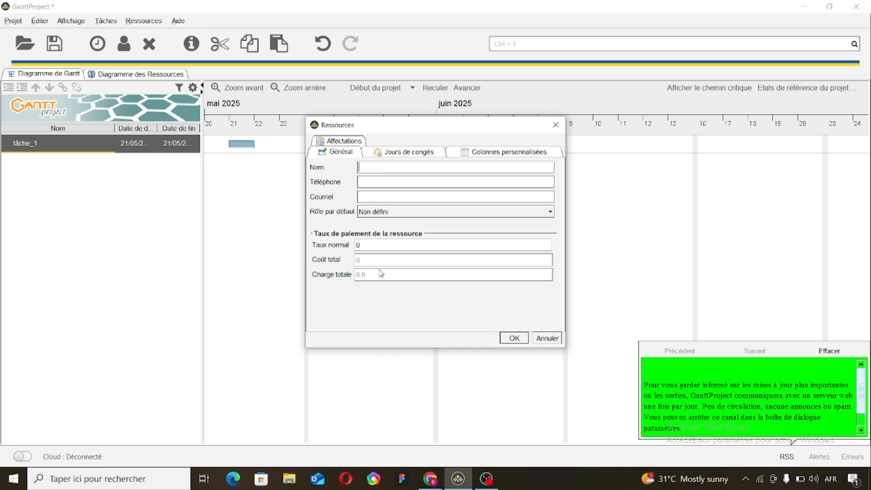
pyautogui.click(408, 152)
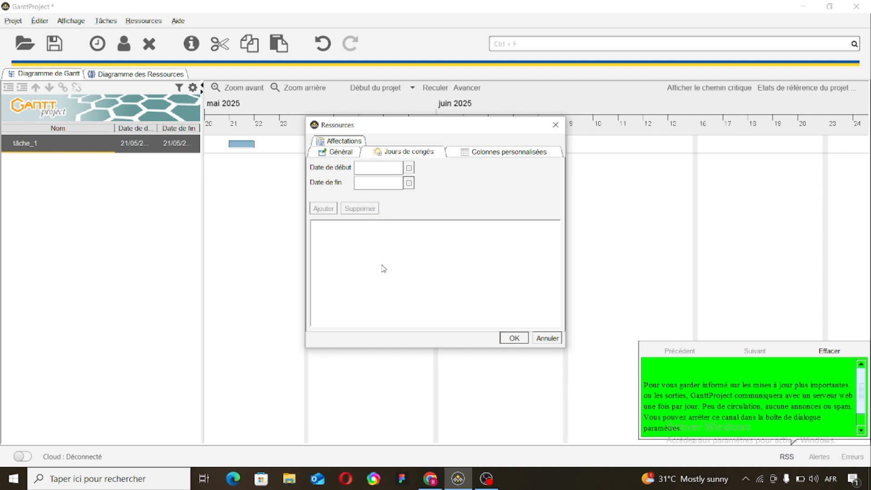
pyautogui.click(511, 151)
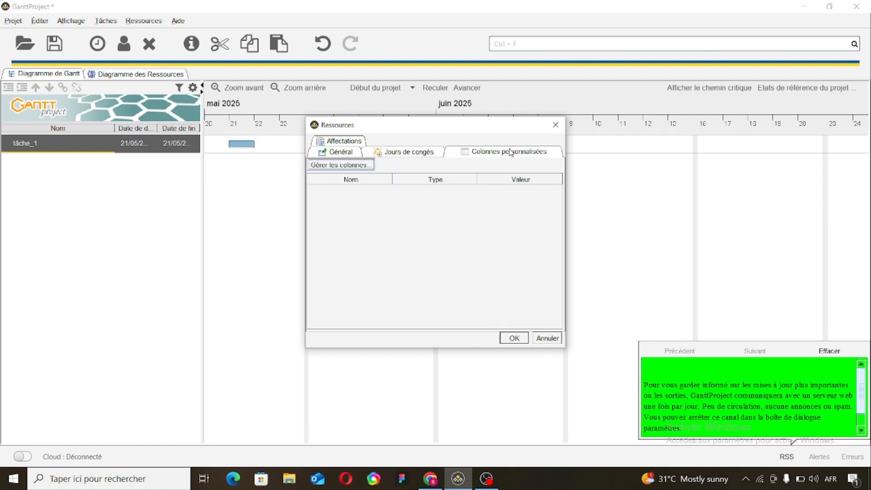
# - Open the resource column manager and examine the properties of the Nom and Rôle par défaut columns
pyautogui.click(352, 165)
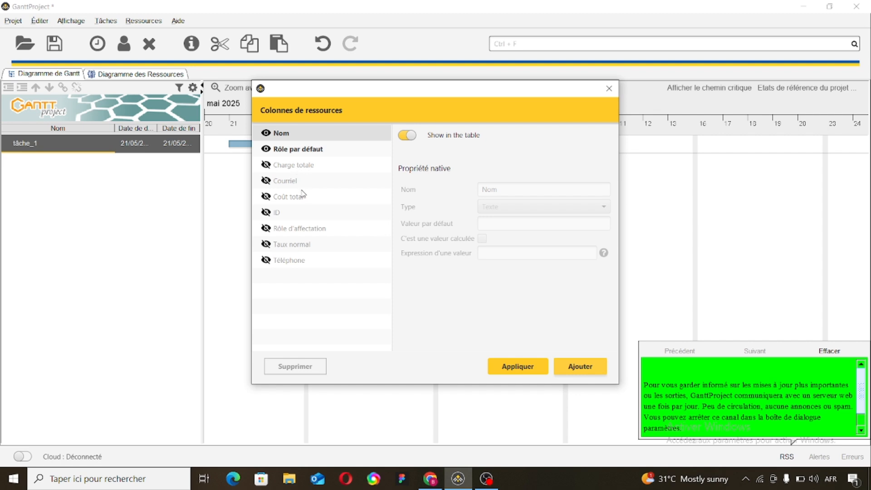
pyautogui.click(342, 153)
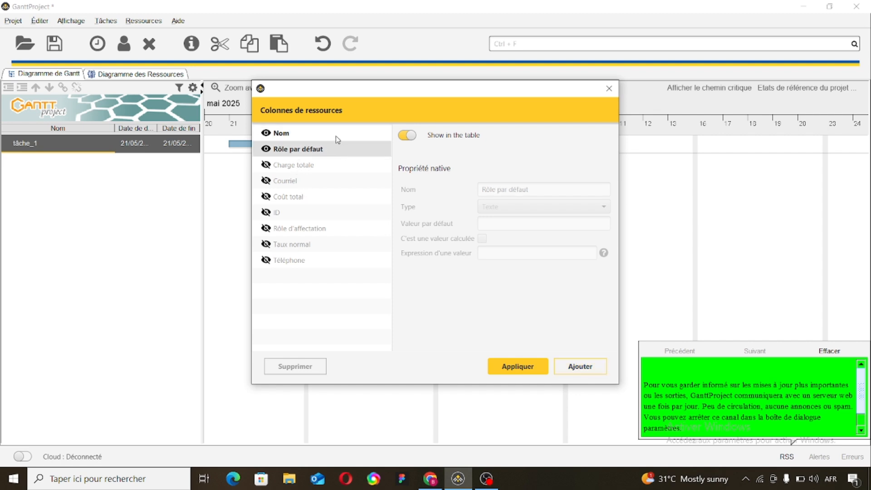
pyautogui.click(335, 134)
pyautogui.click(357, 150)
pyautogui.click(352, 131)
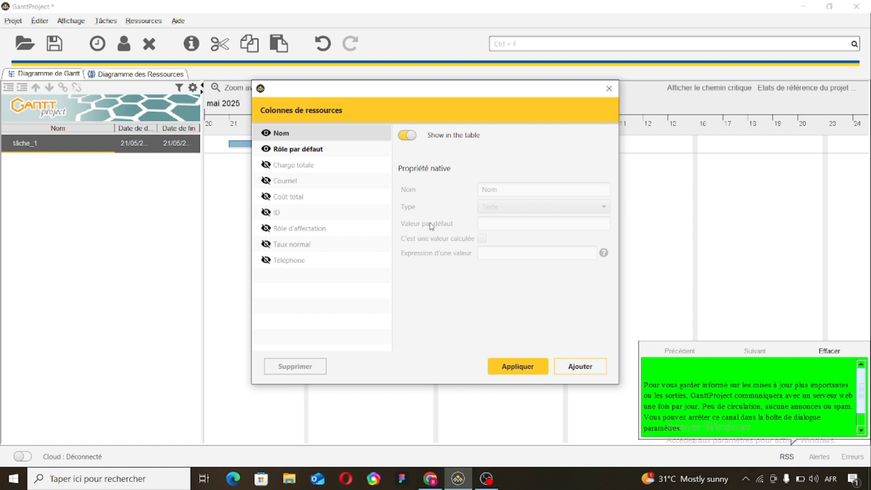
# - Try adding a custom resource column, then leave the column manager and the resource form without applying anything
pyautogui.click(571, 371)
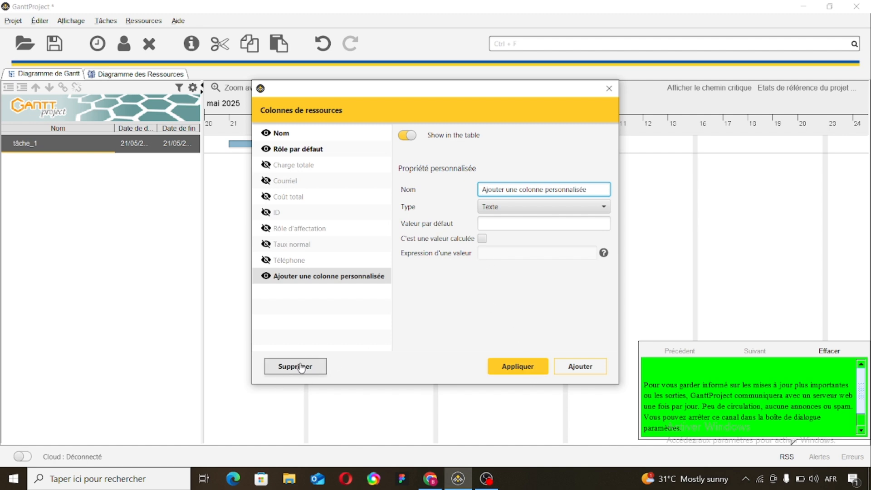
pyautogui.click(607, 89)
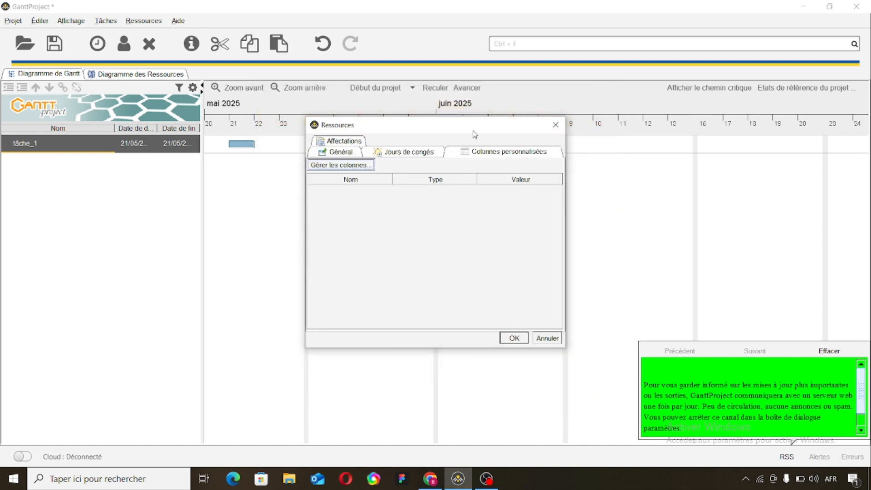
pyautogui.click(554, 129)
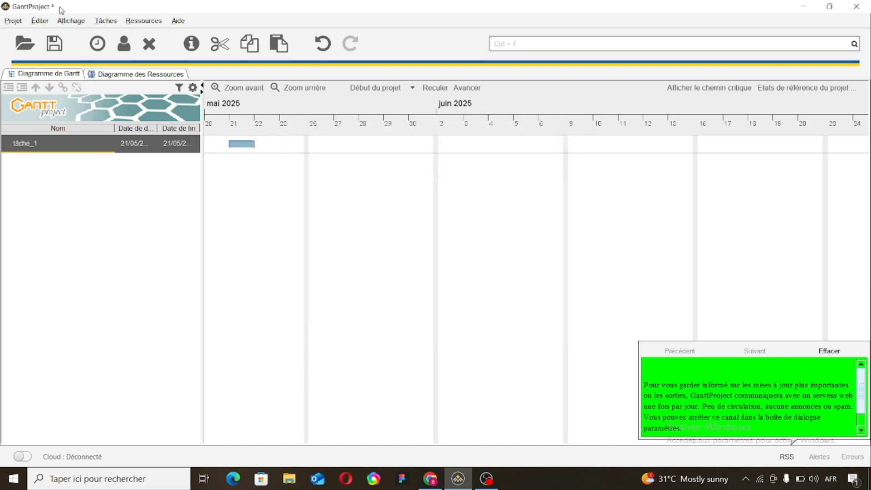
# - Display the project's PERT chart
pyautogui.click(72, 22)
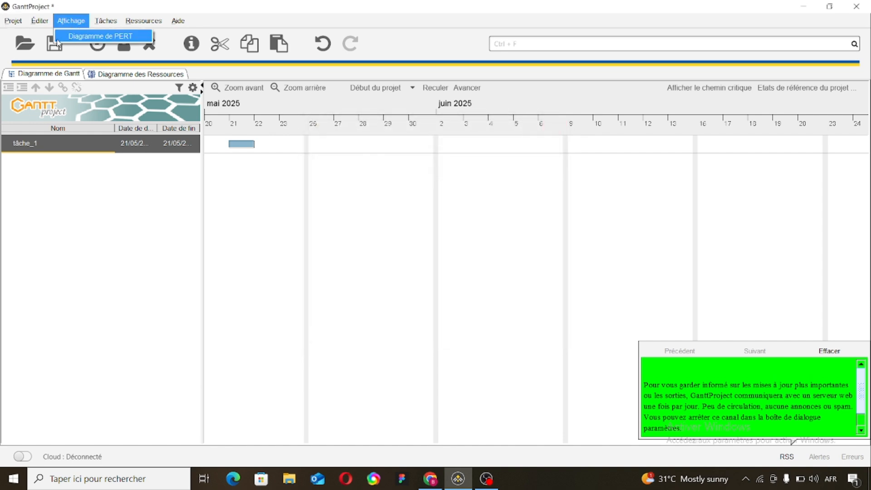
pyautogui.click(115, 40)
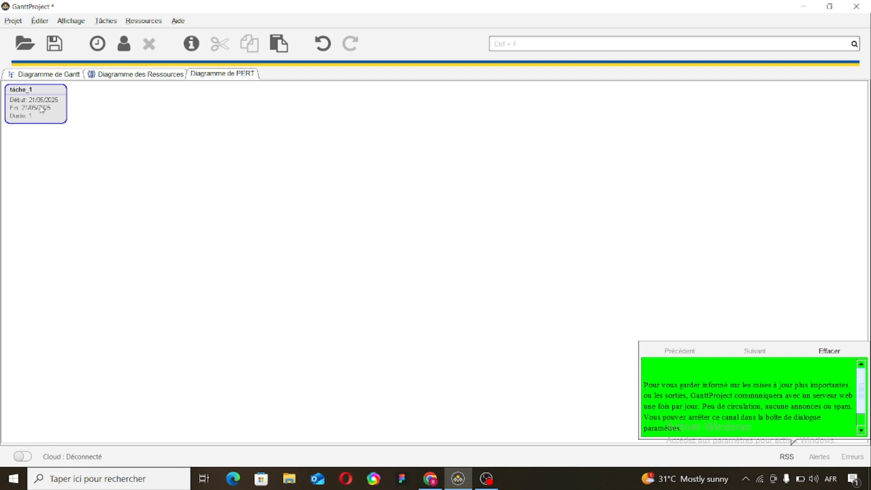
# - View the project's resource chart and Gantt chart, finishing on the PERT chart
pyautogui.click(142, 75)
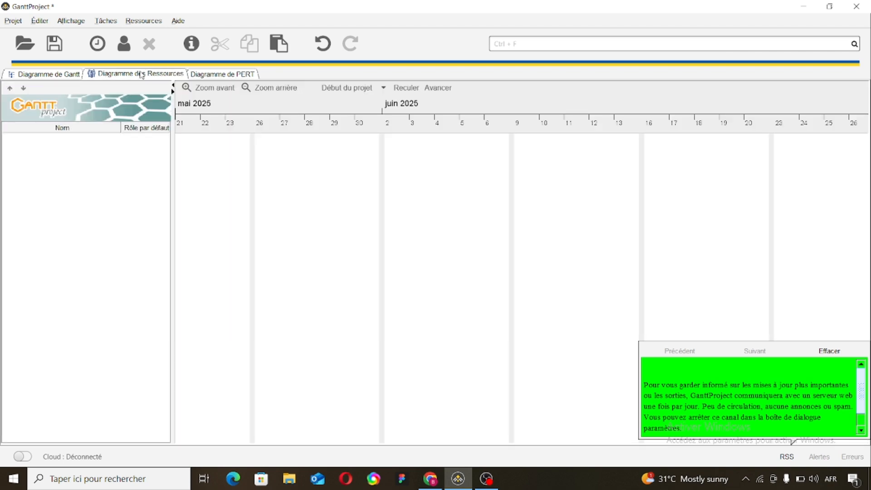
pyautogui.click(51, 78)
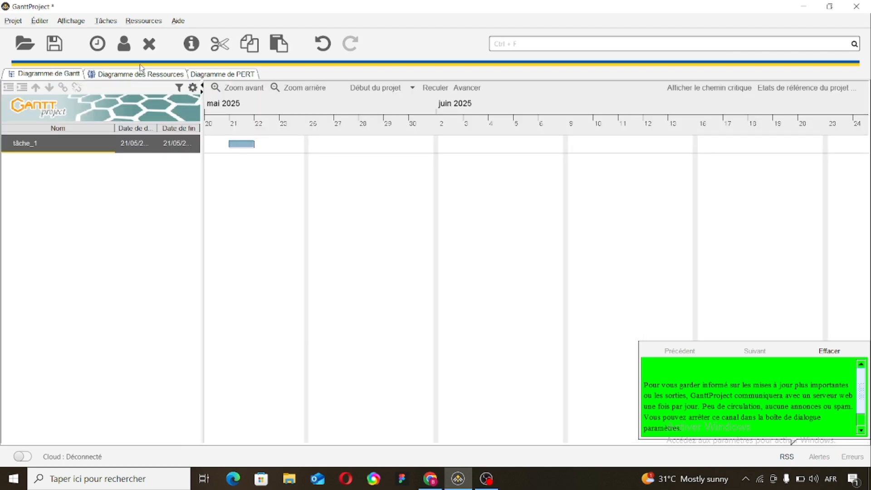
pyautogui.click(225, 75)
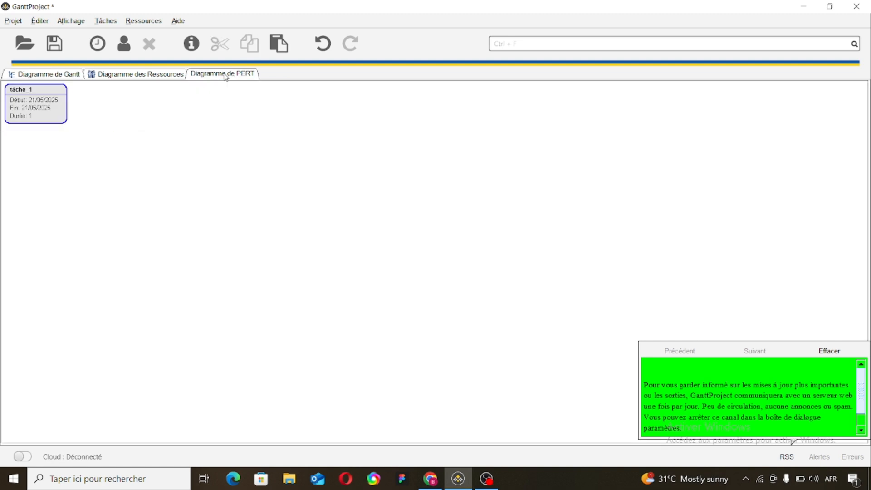
# - Undo the last two project changes, including the removal of the second tâche_1 task
pyautogui.click(322, 44)
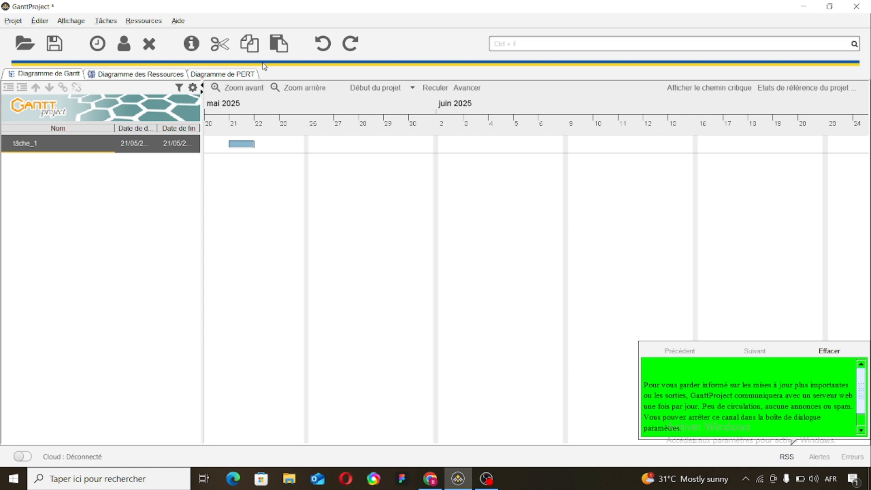
pyautogui.click(325, 47)
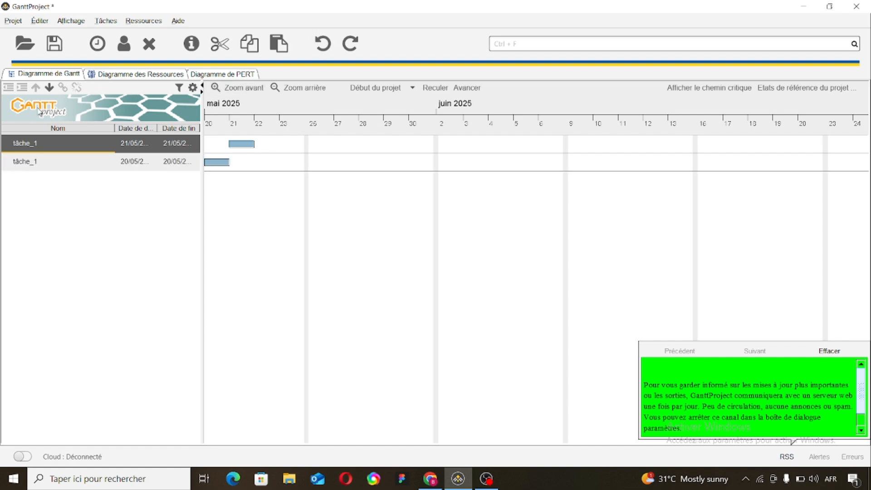
# - Select each of the two tâche_1 tasks and try to move their bars downward in the Gantt chart
pyautogui.click(41, 166)
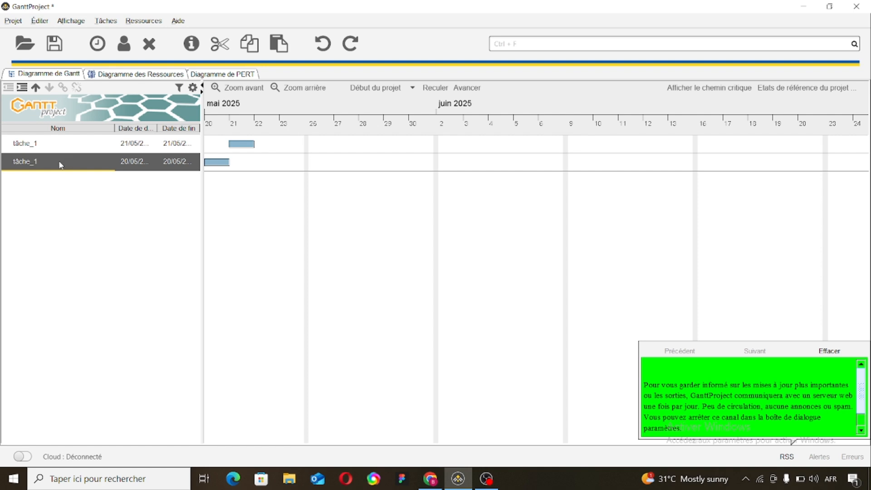
pyautogui.click(33, 147)
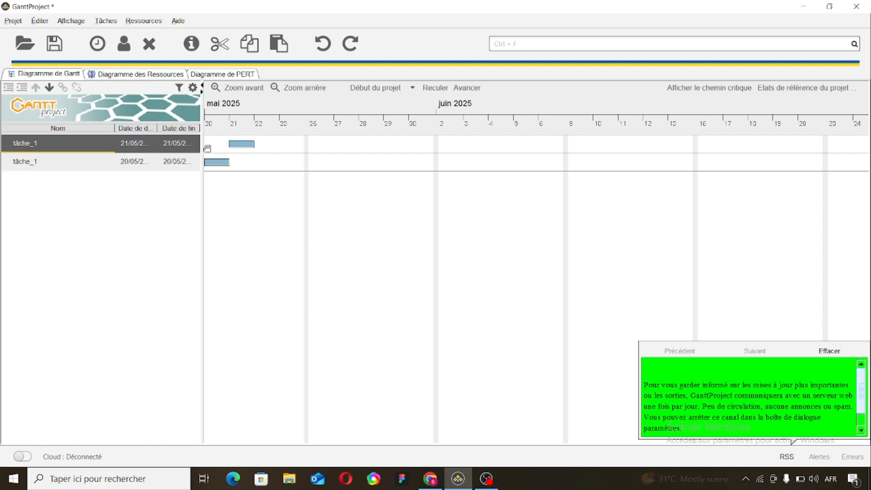
pyautogui.moveTo(220, 164); pyautogui.dragTo(244, 216)
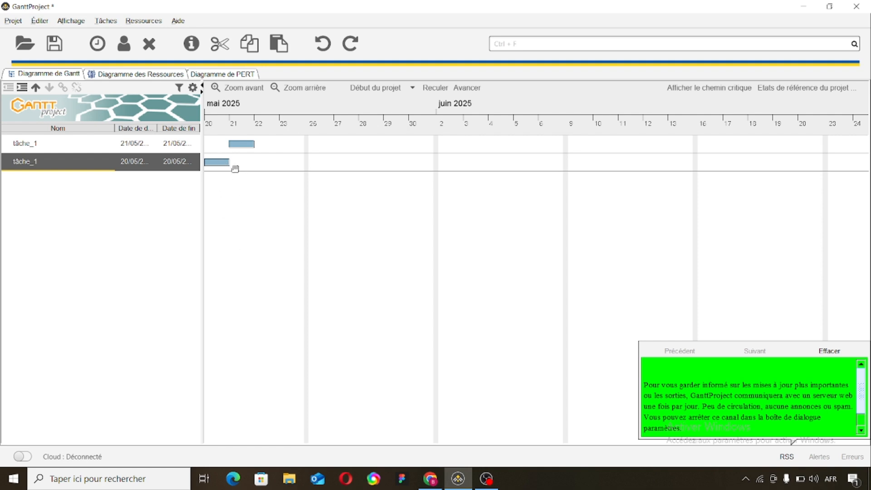
pyautogui.moveTo(241, 146); pyautogui.dragTo(233, 185)
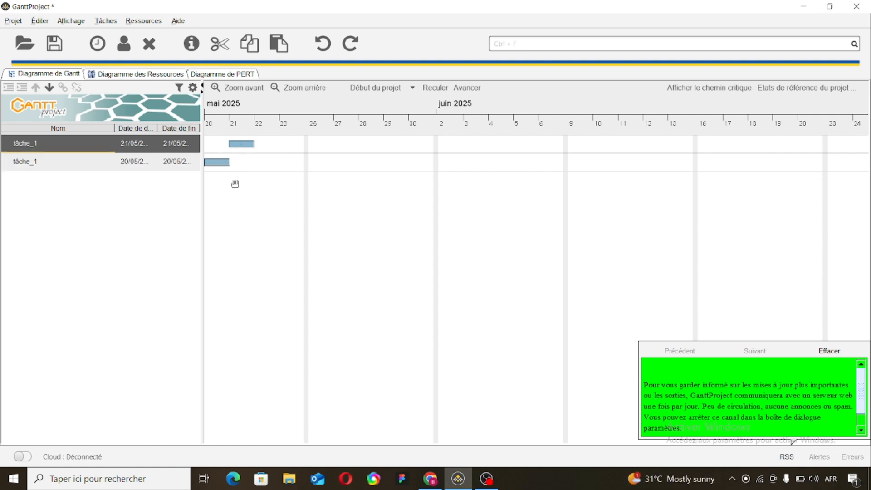